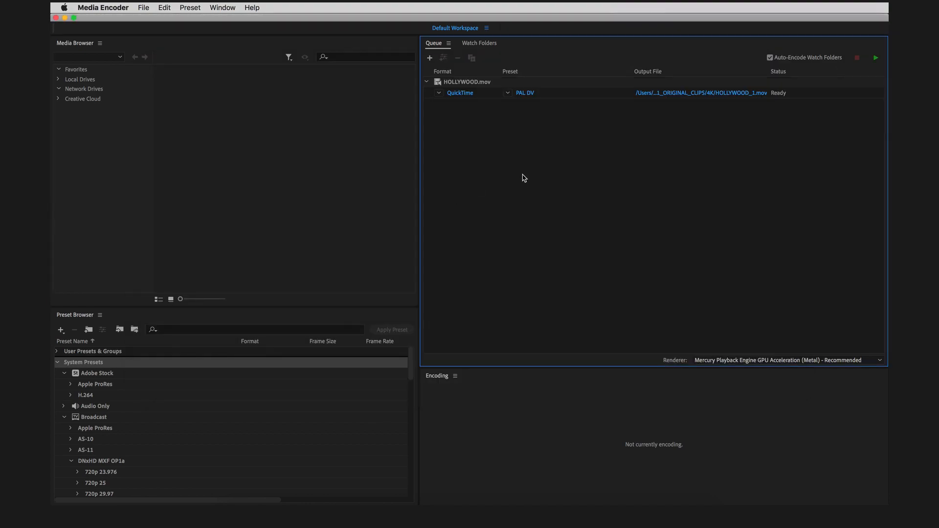
- Select HOLLYWOOD.mov in the queue and expand the 1080p 25 presets under Broadcast > DNxHD MXF OP1a
left_click(512, 84)
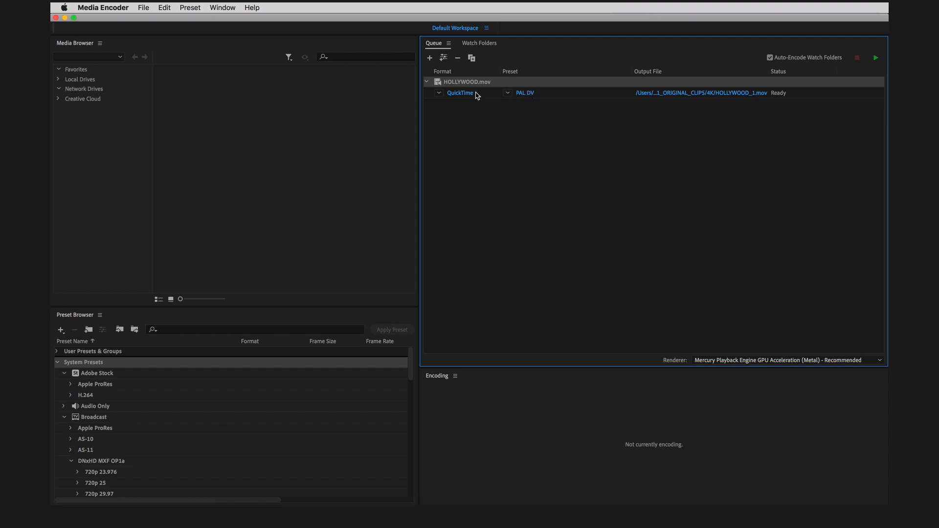
left_click(414, 375)
mouse_move(413, 375)
left_mouse_down()
mouse_move(432, 495)
mouse_move(423, 390)
left_mouse_up()
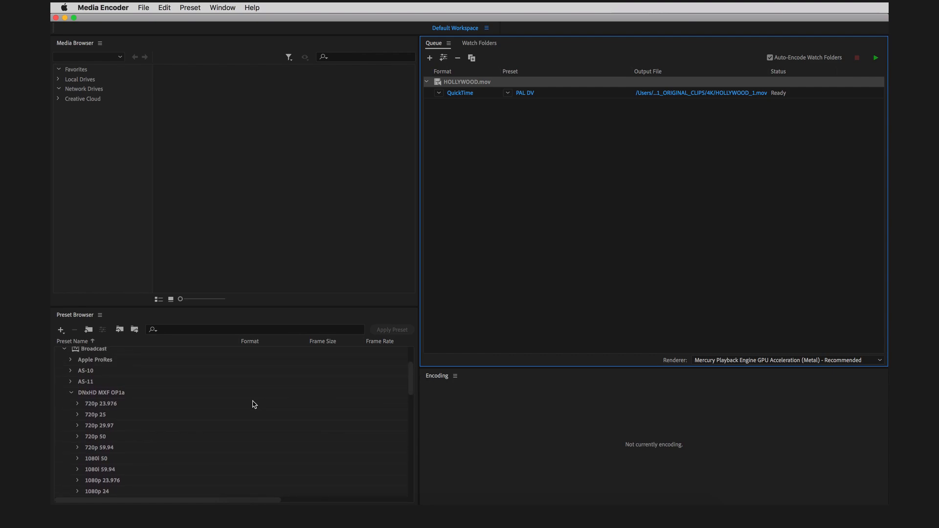
left_click(125, 393)
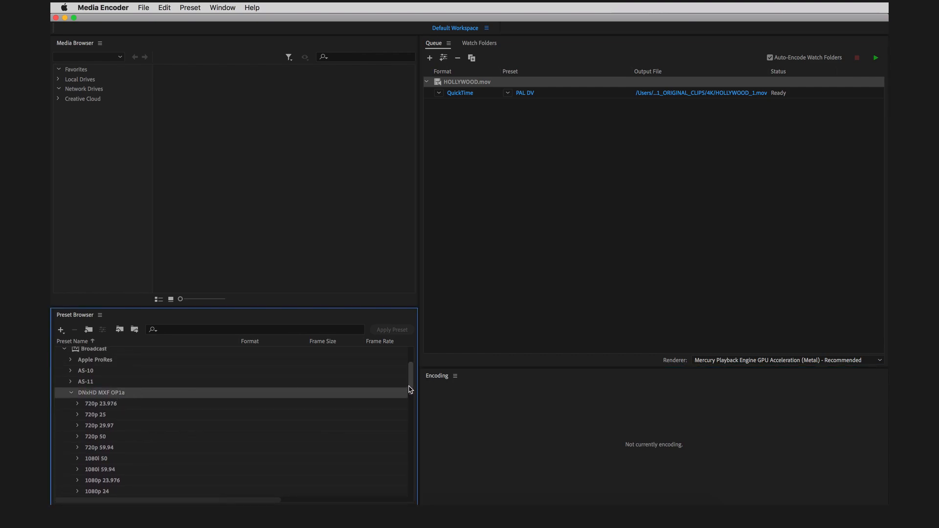
left_click_drag(410, 382, 410, 403)
left_click(104, 433)
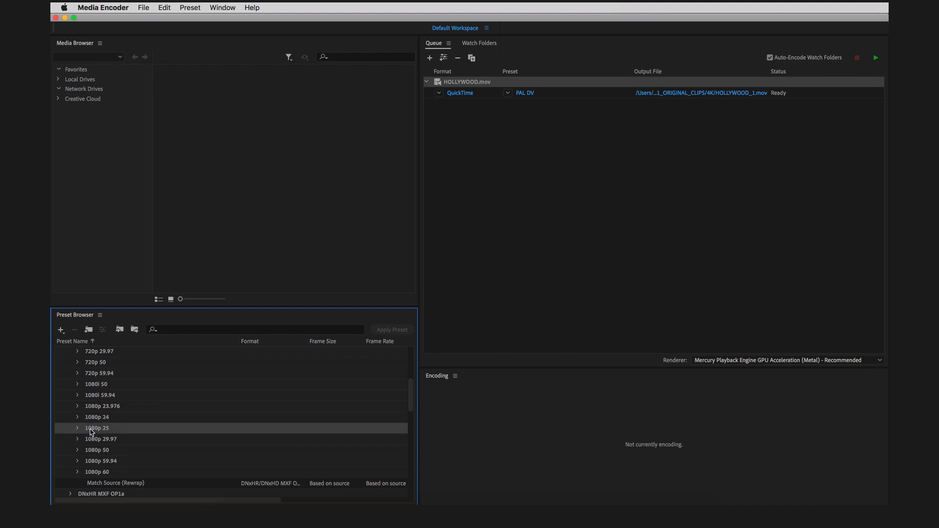
left_click(78, 429)
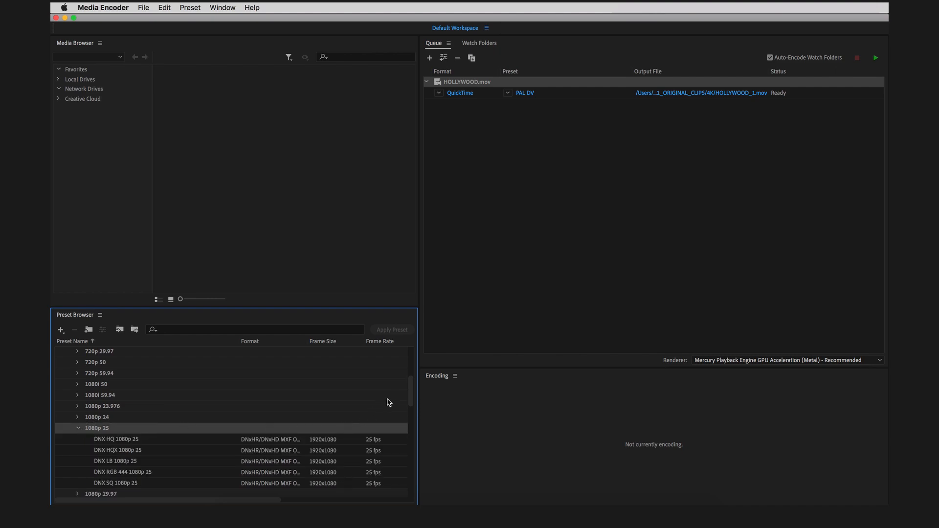
- Apply the DNX HQ 1080p 25 preset to HOLLYWOOD.mov in the queue
scroll(409, 398, "down", 5)
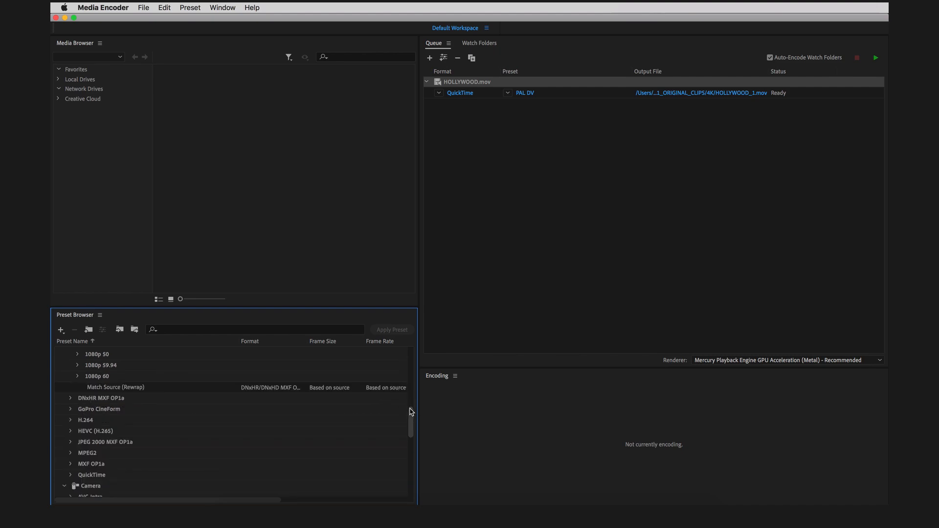
left_click_drag(411, 414, 411, 395)
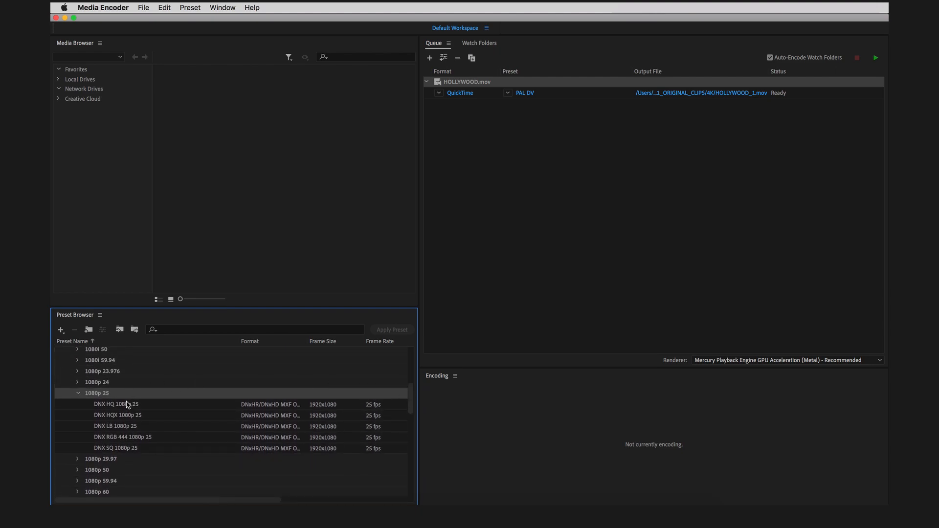
mouse_move(126, 406)
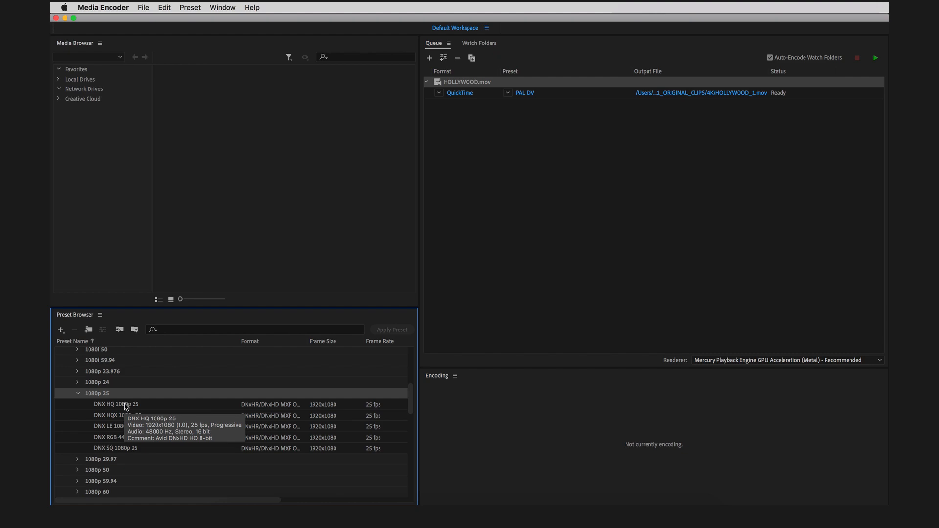
left_click(126, 407)
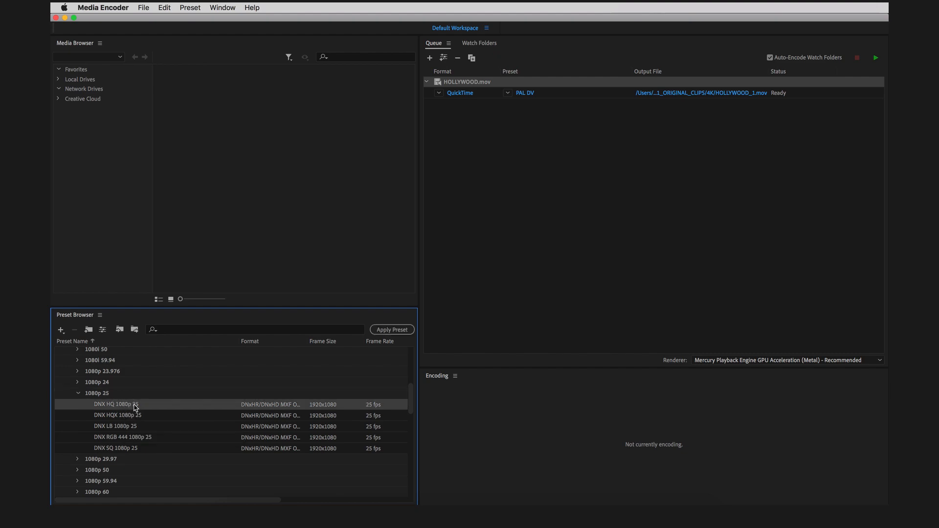
mouse_move(158, 406)
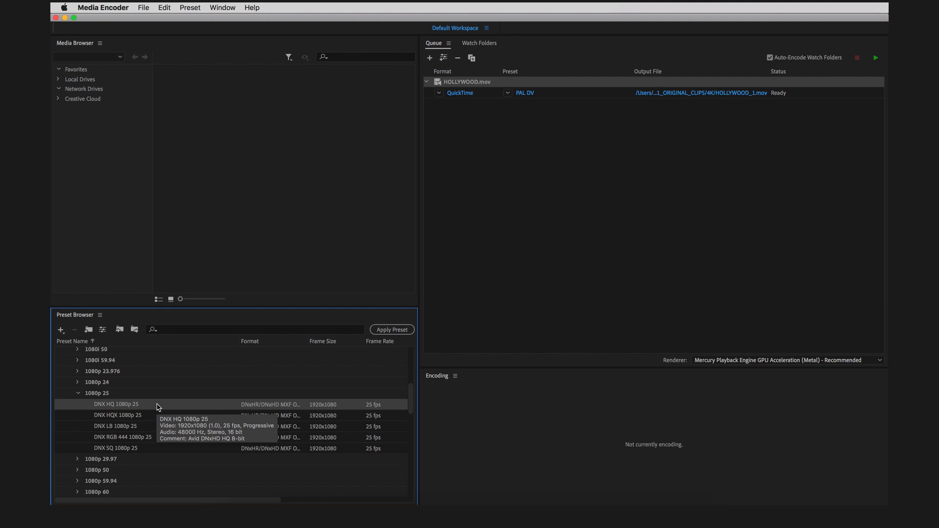
left_click(388, 331)
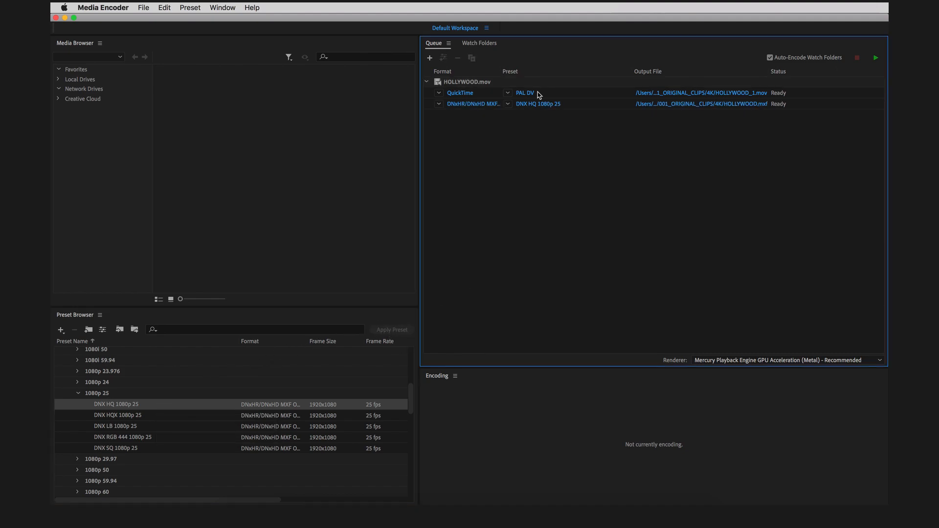
- Remove the QuickTime PAL DV output of HOLLYWOOD.mov from the queue
left_click(557, 94)
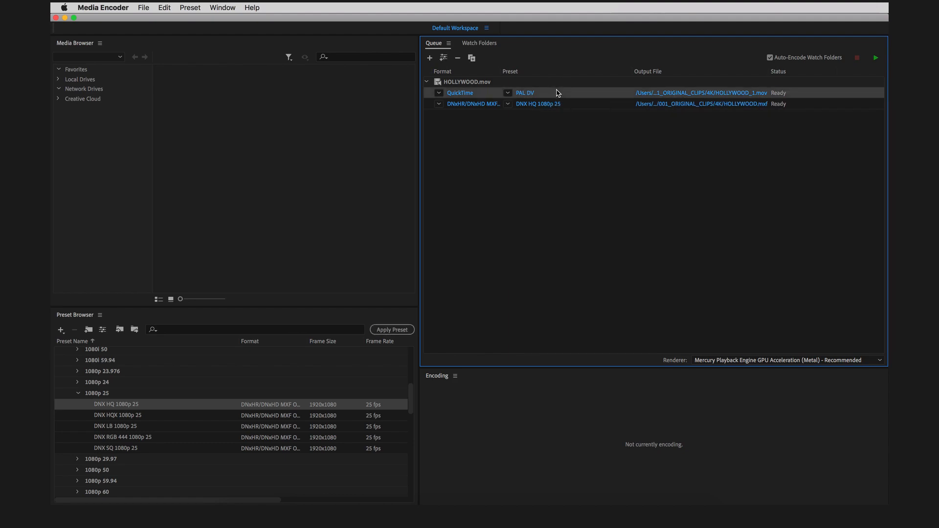
key("Delete")
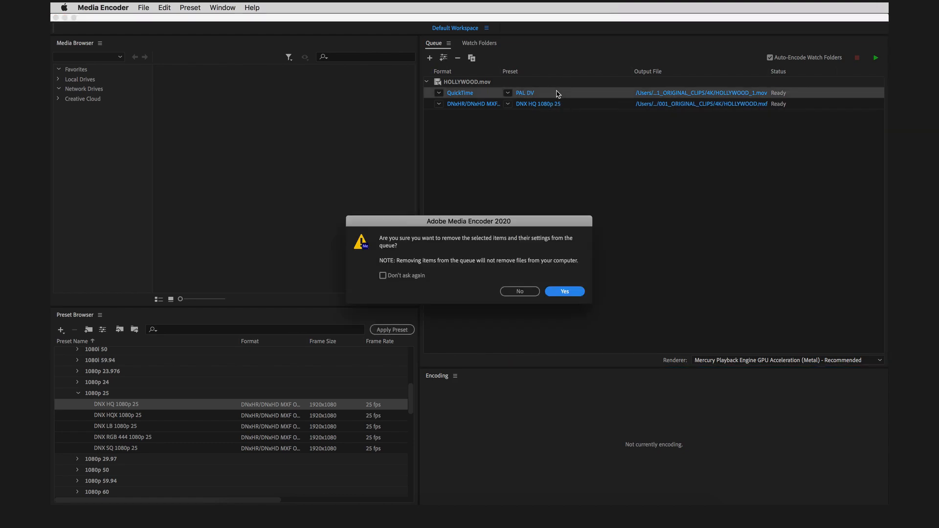
left_click(565, 292)
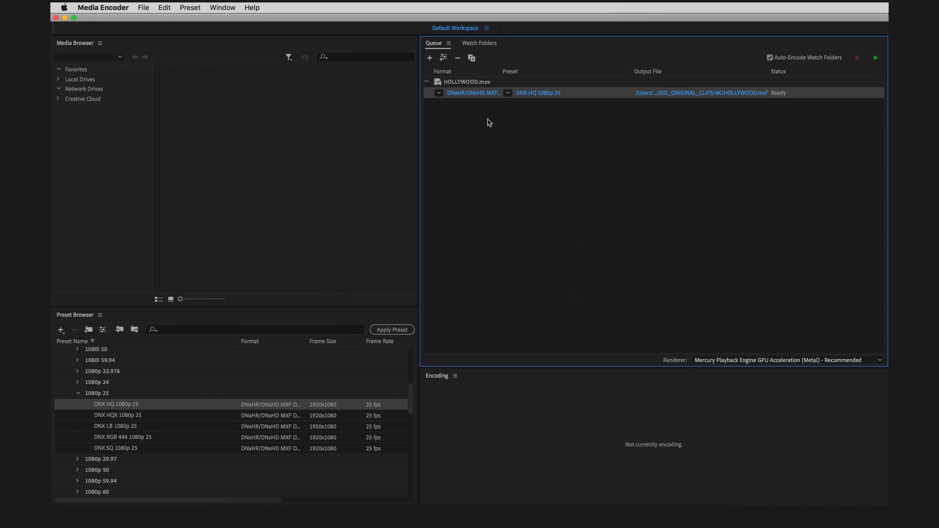
- Set the output location of HOLLYWOOD.mxf to the MXF folder inside 001_FOOTAGE/002_CONVERTED CLIPS
left_click(686, 93)
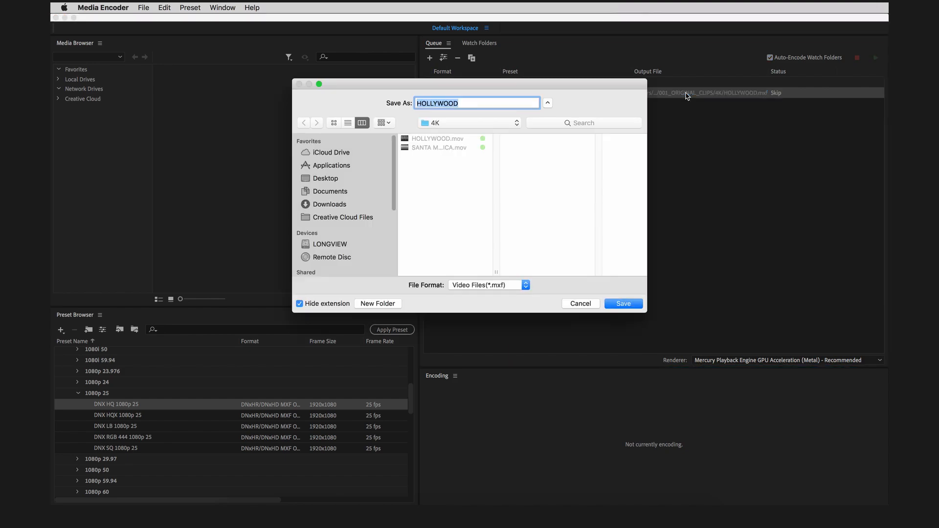
left_click(507, 123)
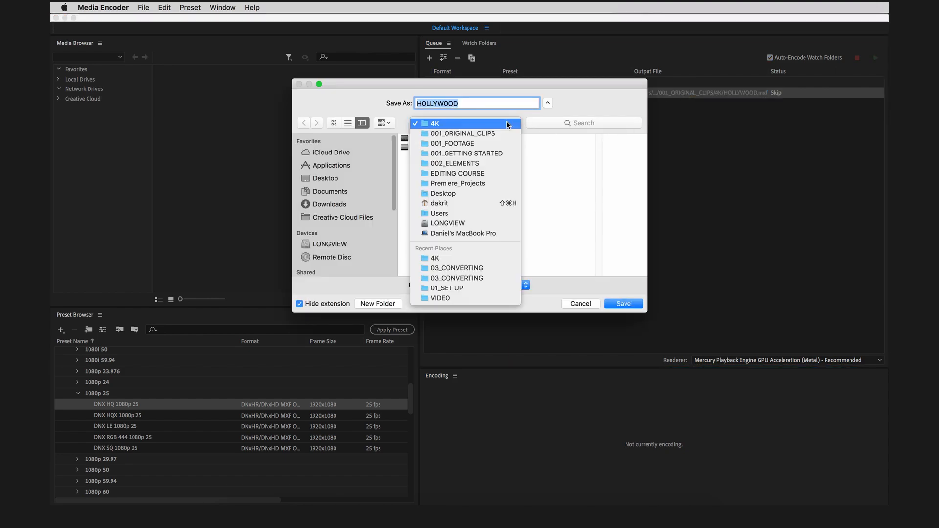
left_click(497, 143)
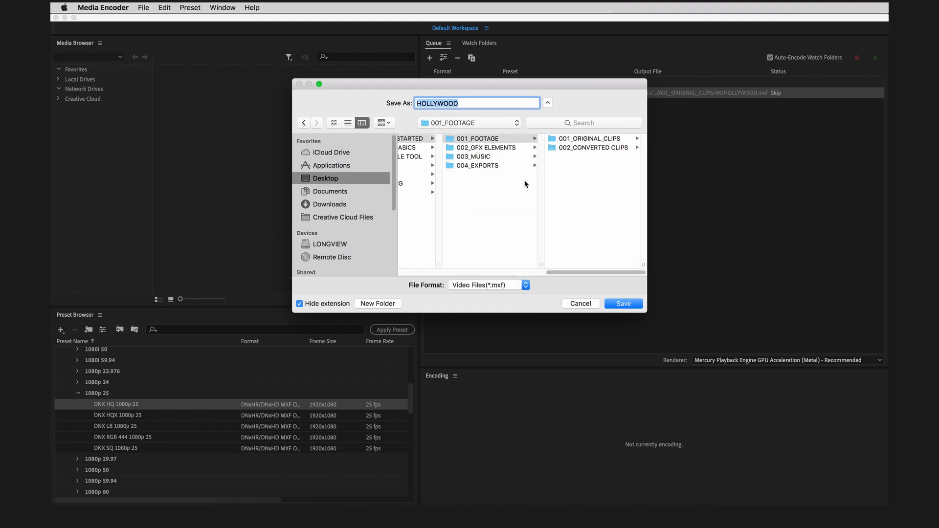
left_click(579, 148)
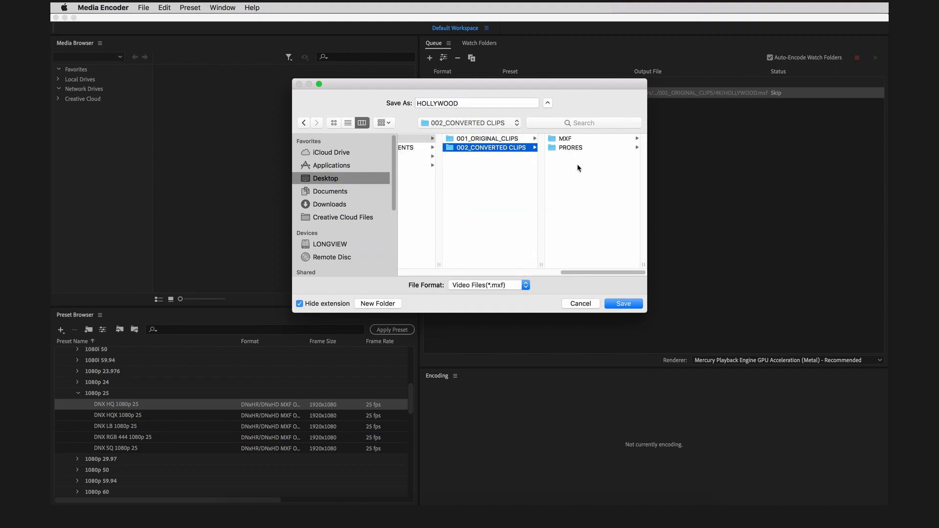
left_click(563, 139)
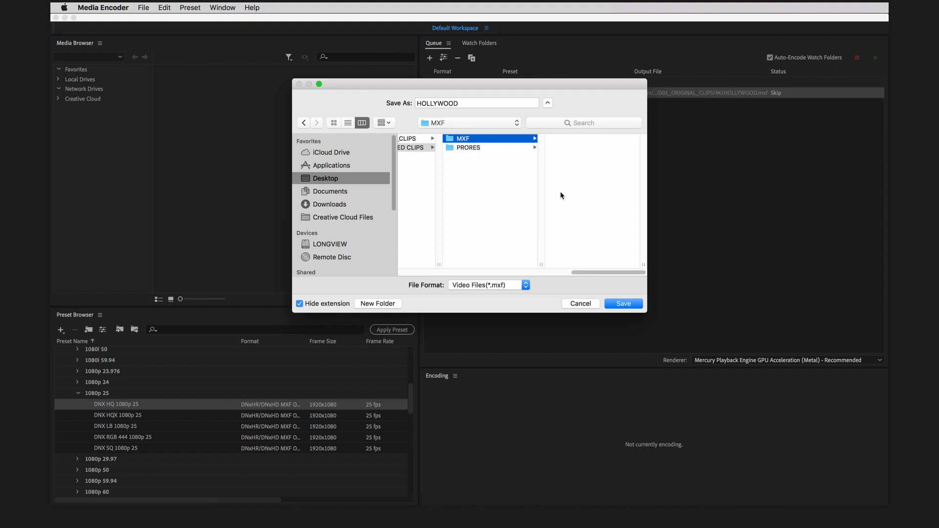
left_click(624, 304)
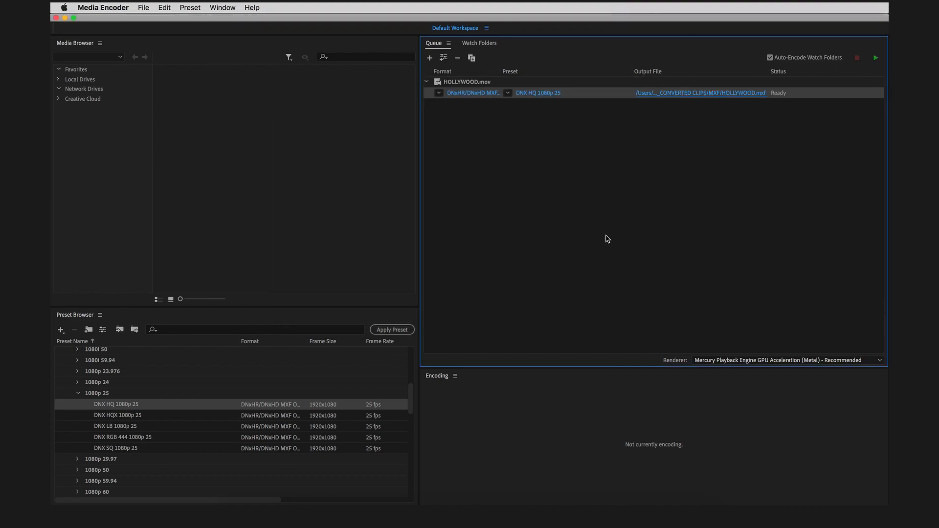
- Add SANTA MONICA.mov from the 4K original clips folder to the queue
left_click(431, 58)
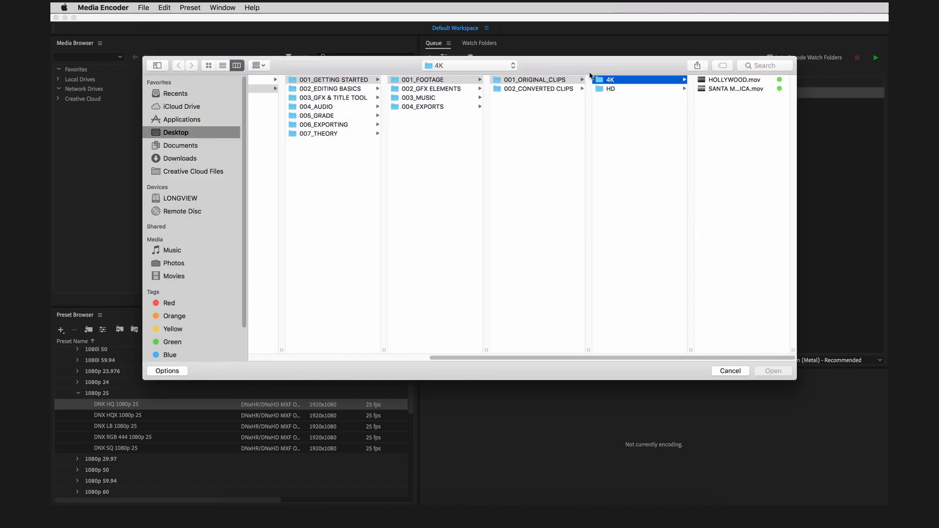
left_click(713, 89)
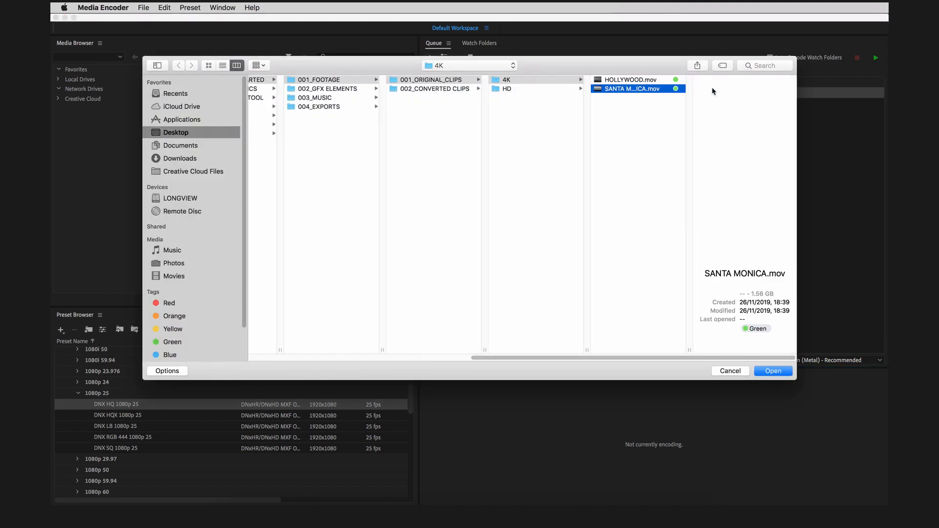
left_click(773, 371)
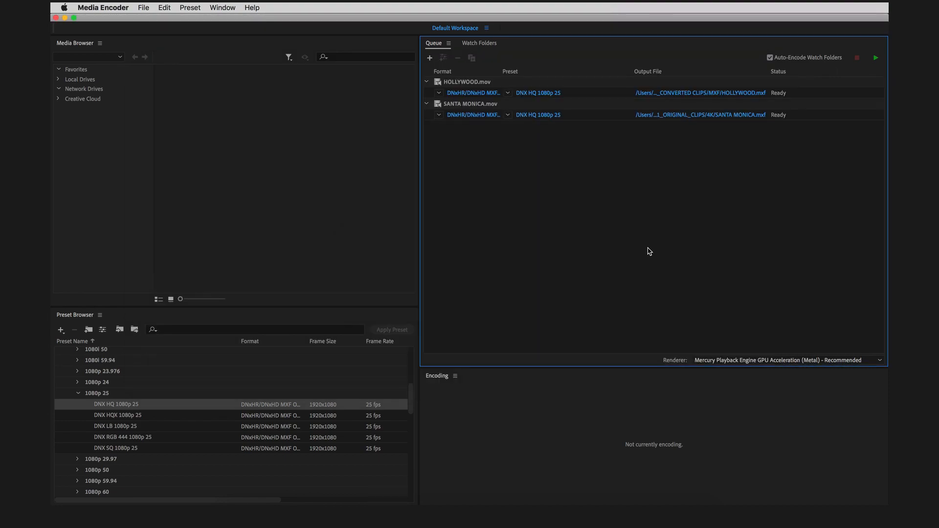
- Open the export settings of the SANTA MONICA.mov output and examine the available formats and DNxHR/DNxHD presets
right_click(533, 117)
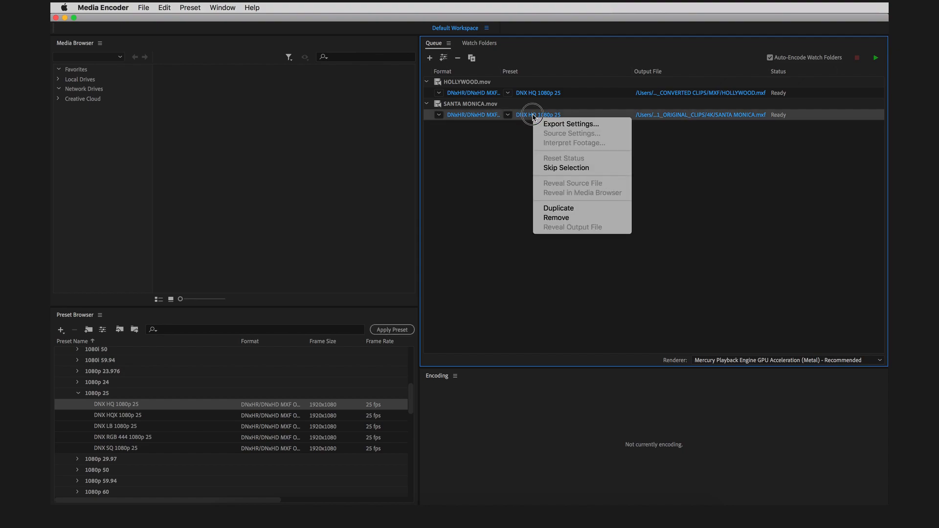
key("Escape")
left_click(533, 115)
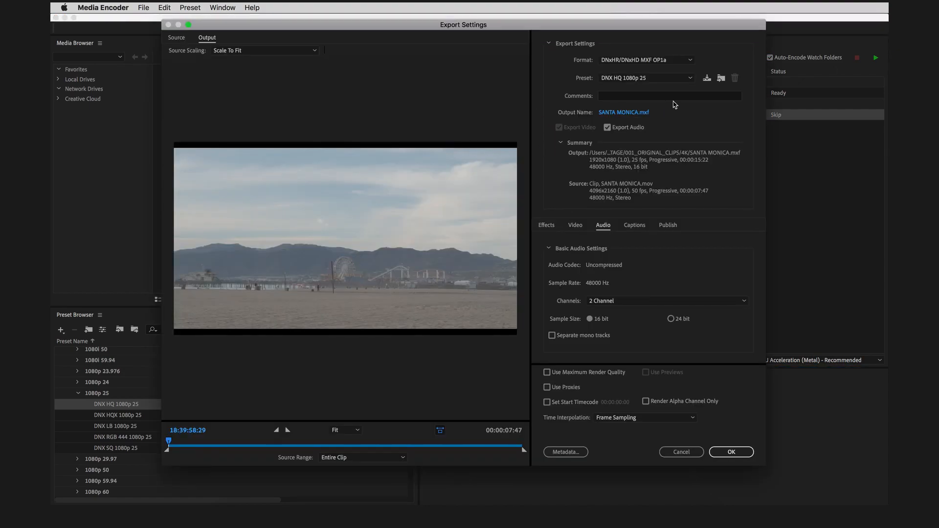
left_click(688, 61)
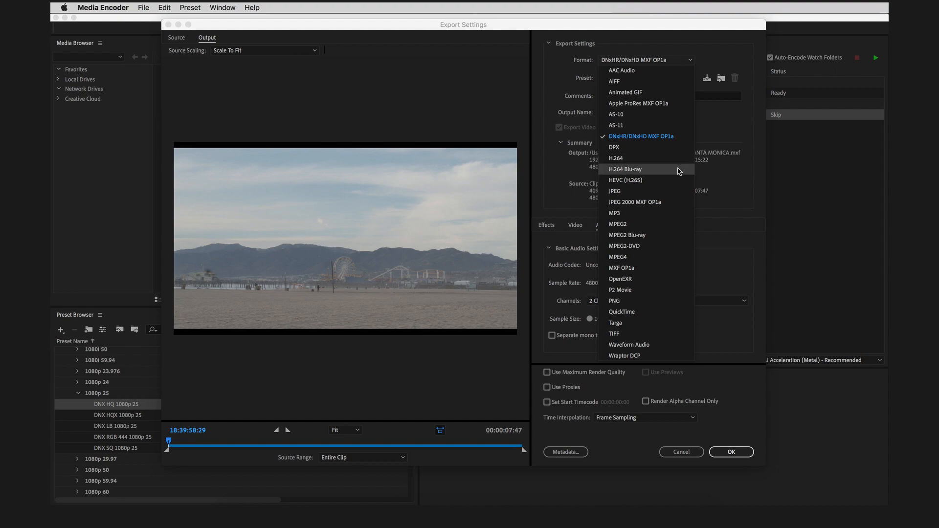
left_click(719, 222)
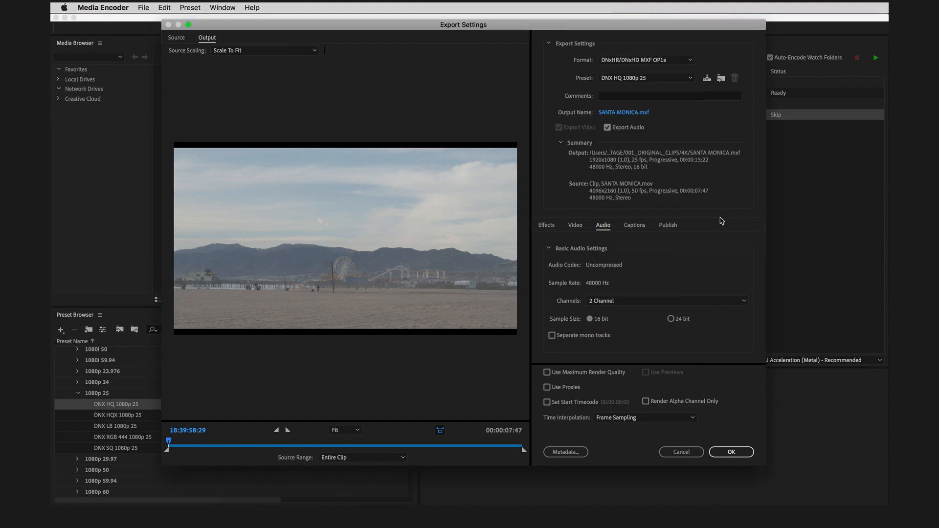
left_click(684, 79)
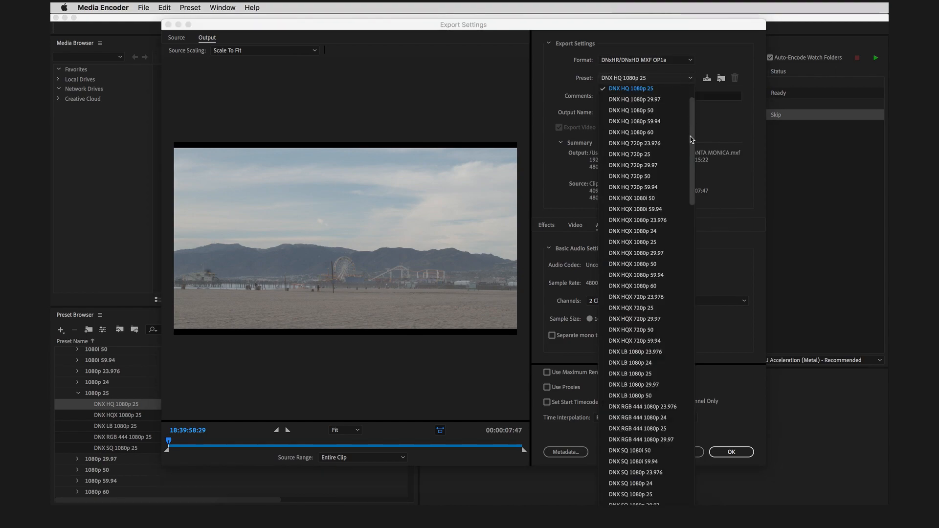
left_click_drag(696, 151, 695, 98)
left_click(717, 124)
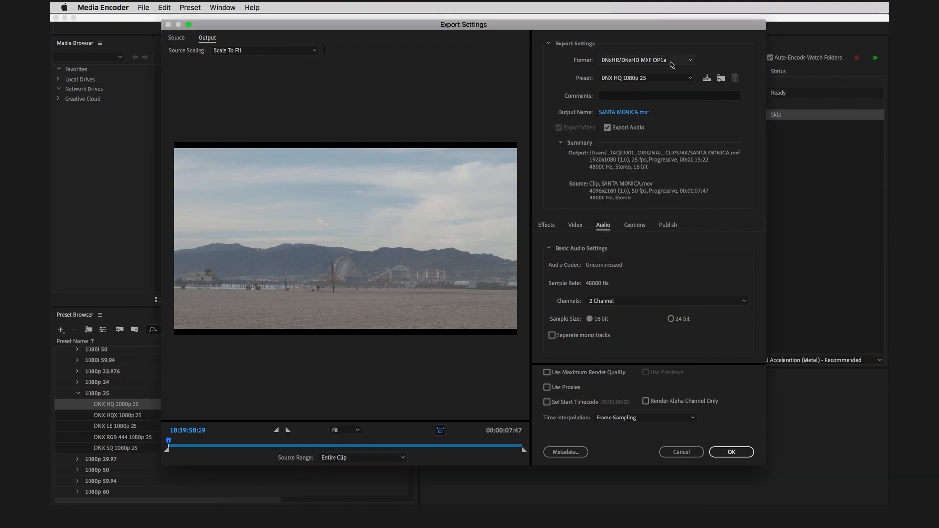
- Set the SANTA MONICA export to QuickTime format with the Apple ProRes 422 HQ preset and enable Use Maximum Render Quality
left_click(688, 61)
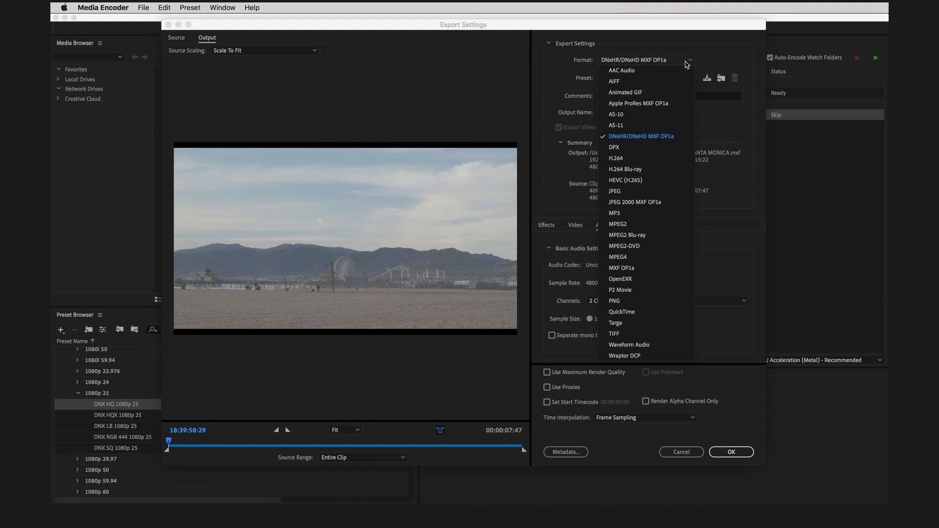
left_click(641, 314)
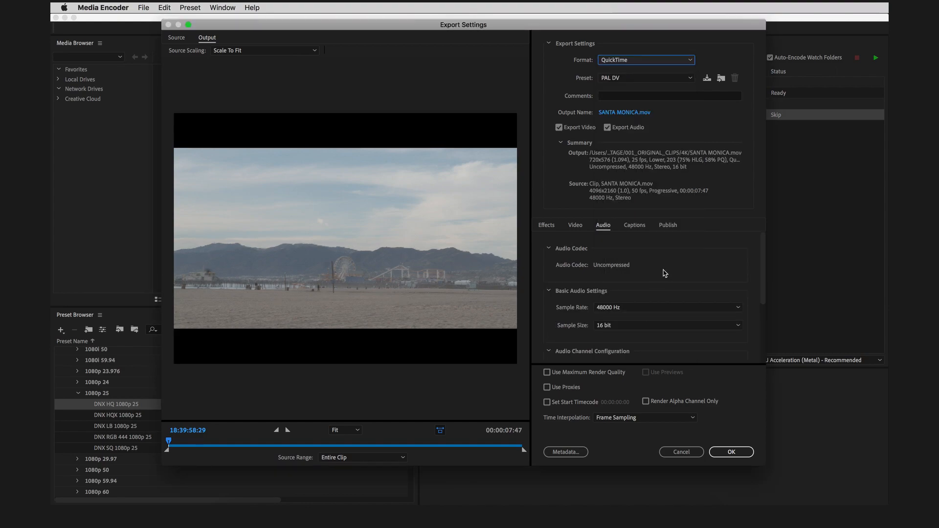
left_click(689, 78)
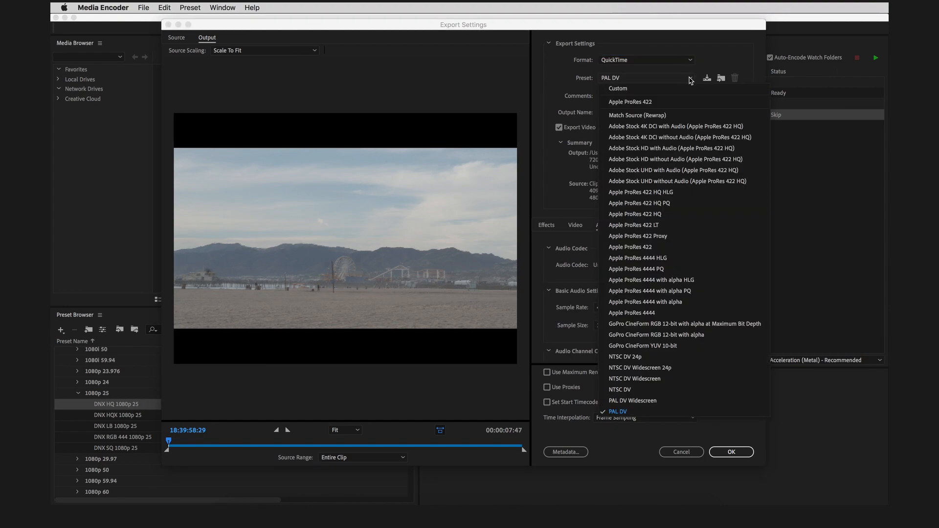
left_click(725, 214)
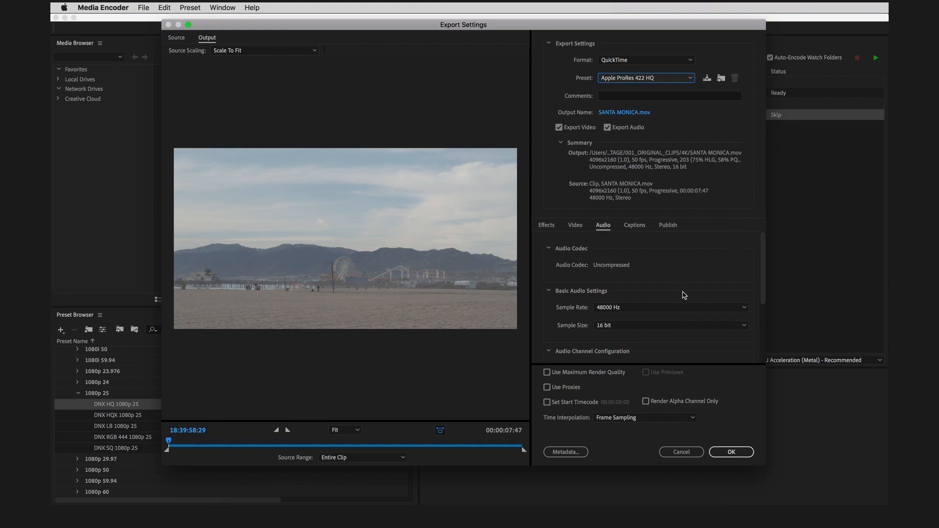
left_click_drag(763, 289, 765, 318)
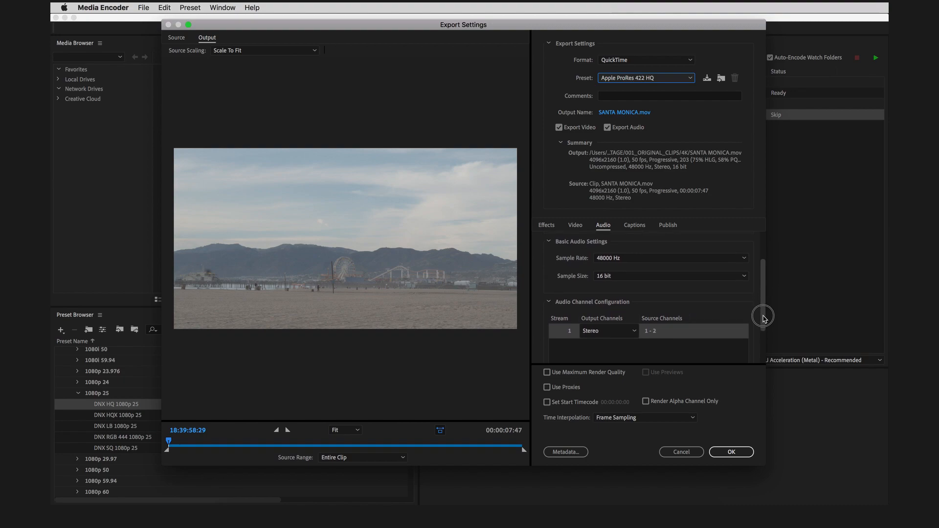
left_click(548, 373)
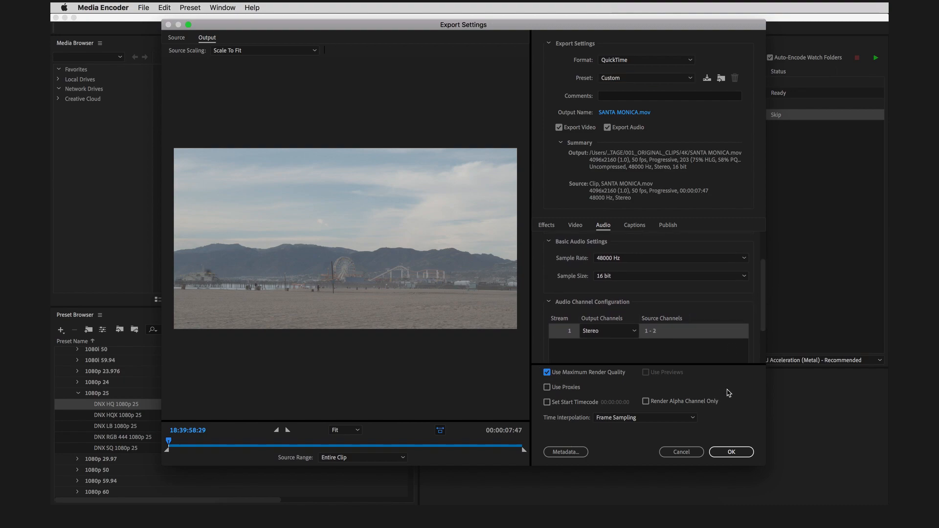
- Accept the SANTA MONICA export settings and set its output location to the PRORES folder inside 001_FOOTAGE/002_CONVERTED CLIPS
left_click(731, 452)
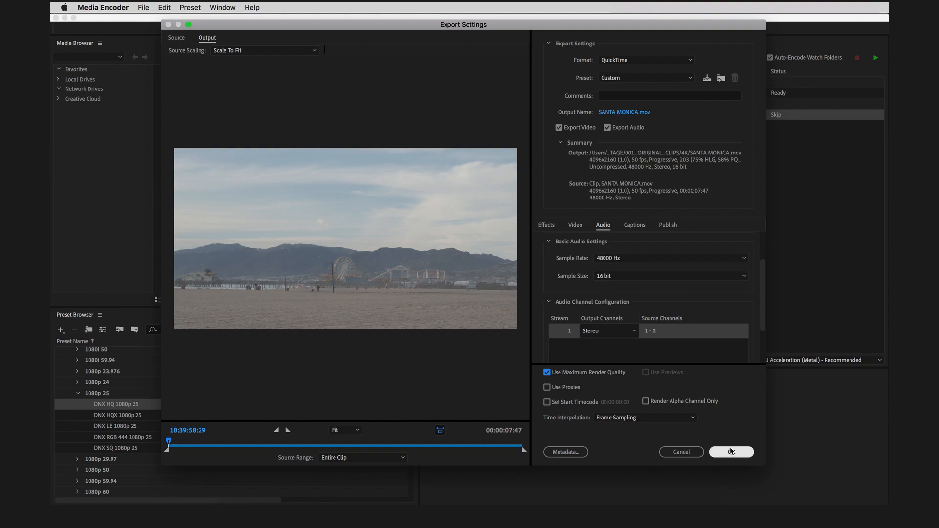
left_click(731, 453)
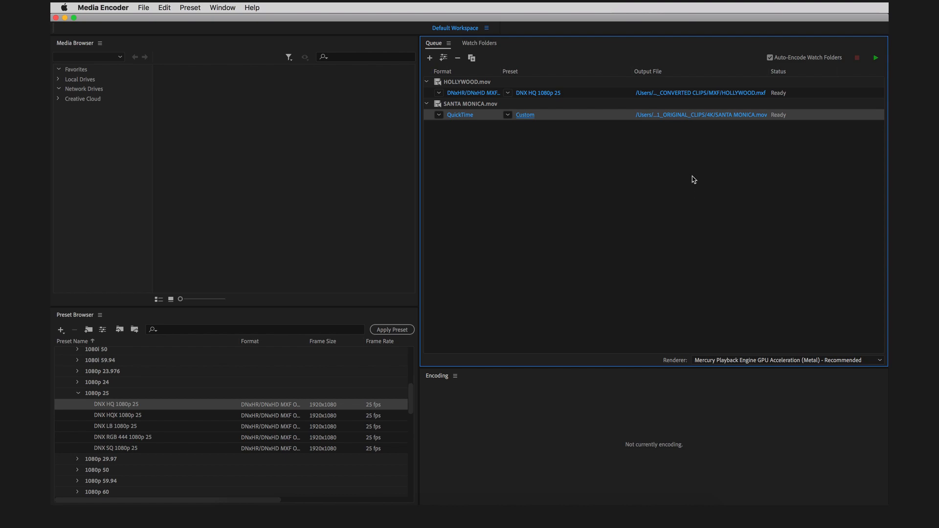
left_click(714, 115)
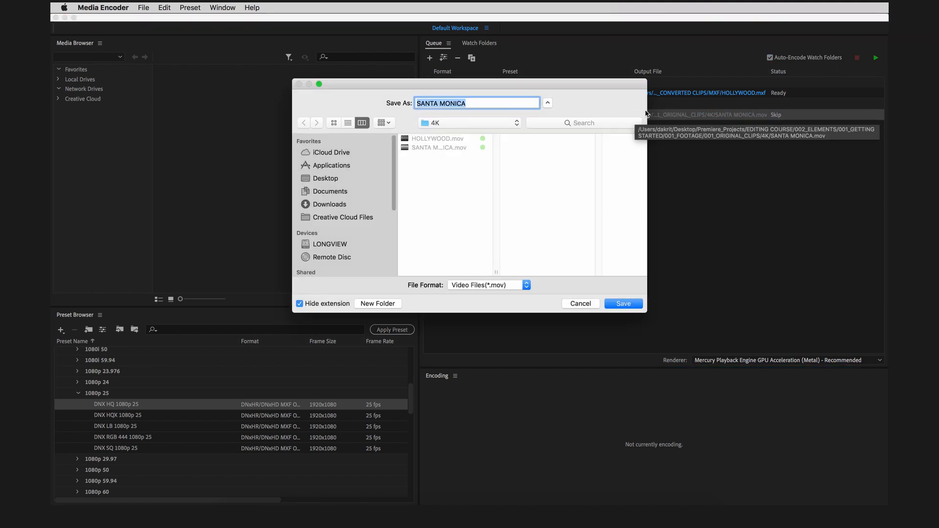
left_click(497, 126)
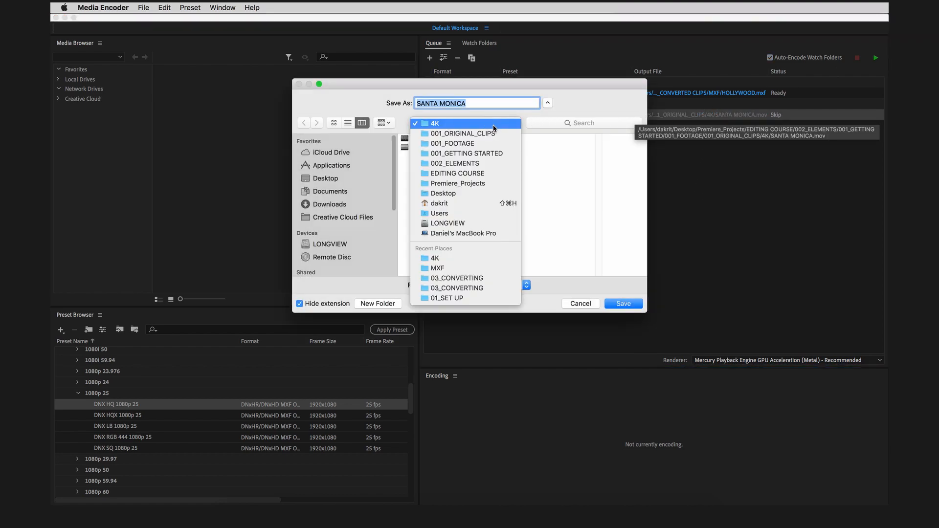
left_click(484, 143)
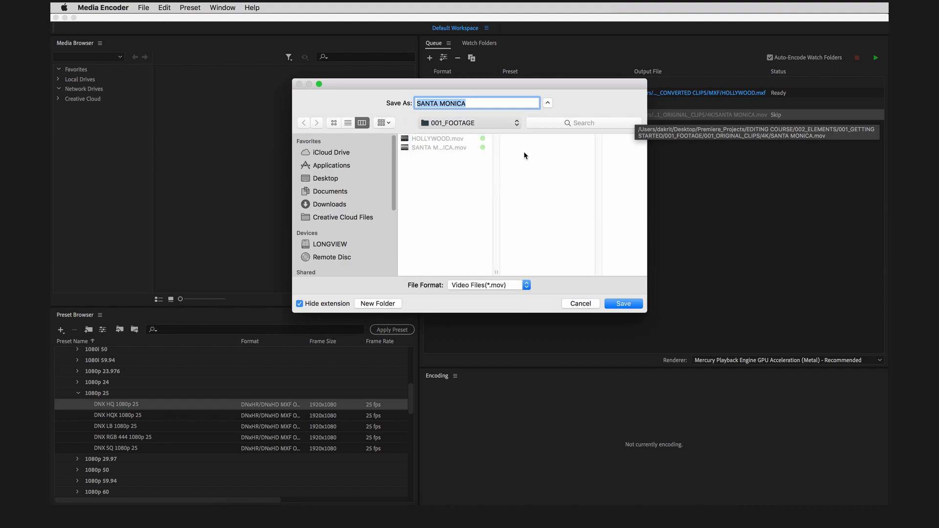
left_click(562, 148)
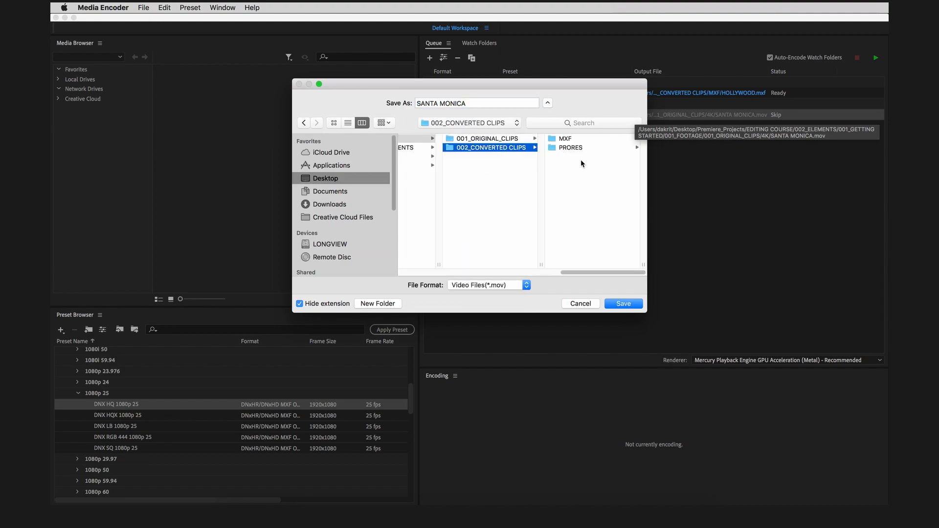
left_click(583, 148)
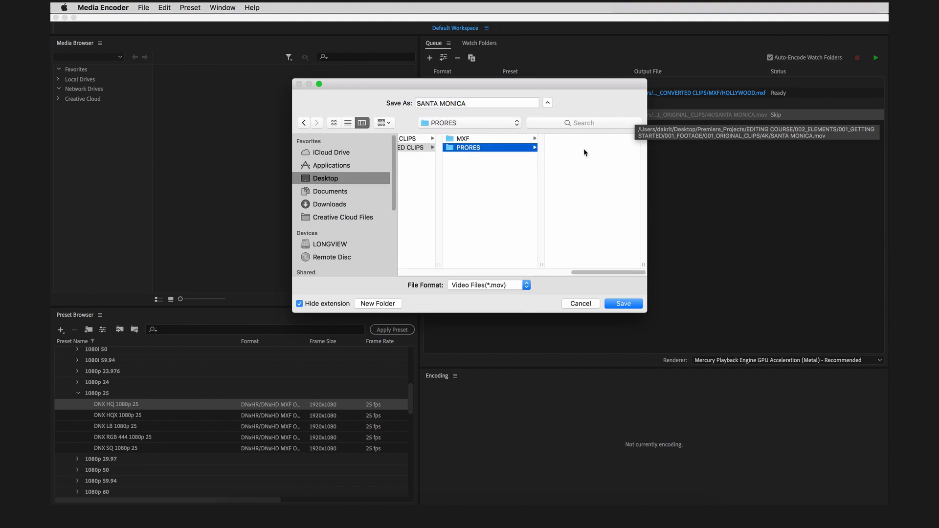
left_click(629, 304)
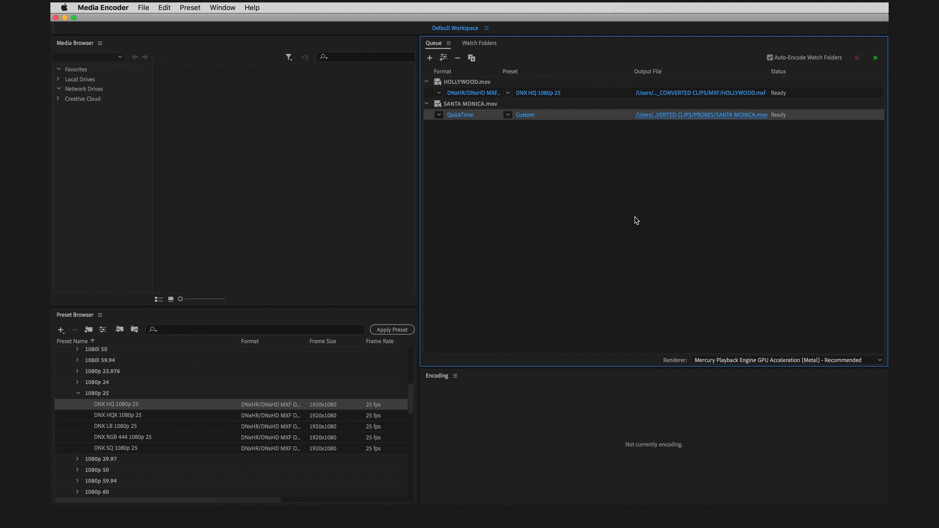
- Encode the queued HOLLYWOOD and SANTA MONICA outputs, and deselect the queue items once encoding ends
left_click(875, 60)
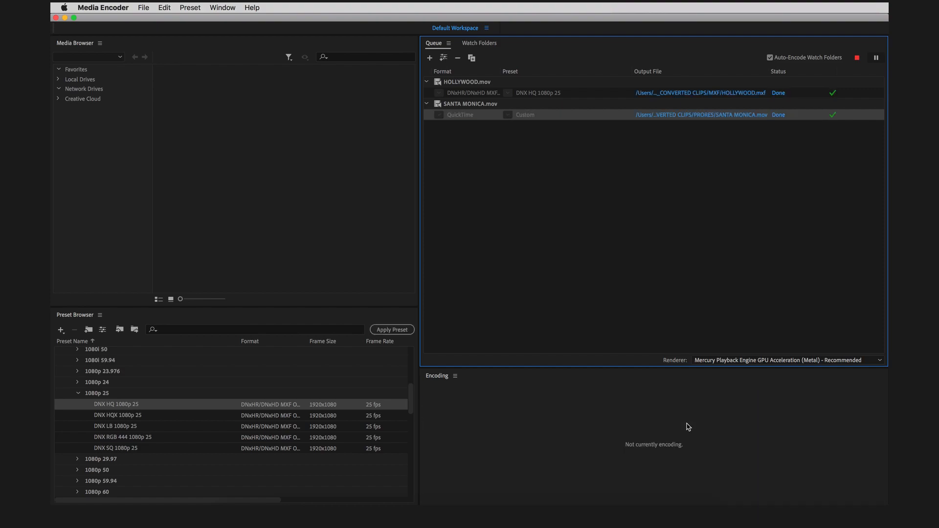
left_click(690, 270)
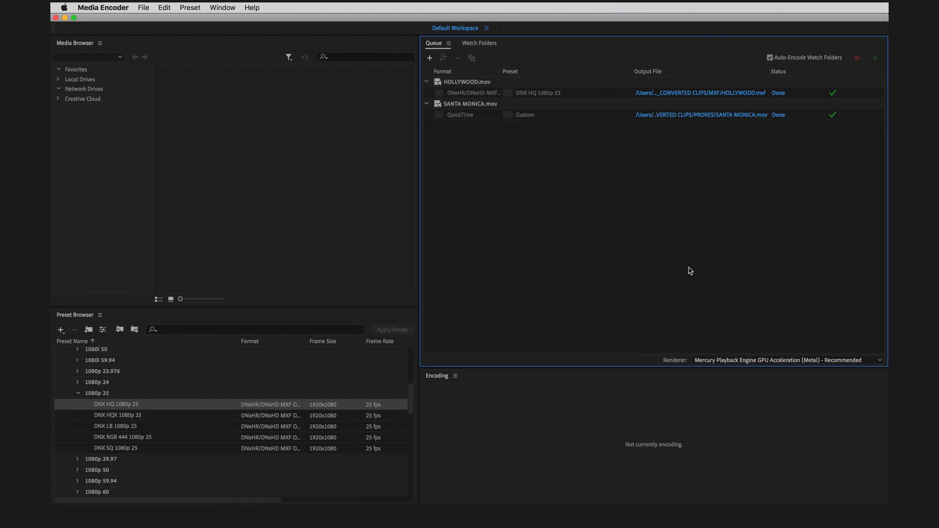